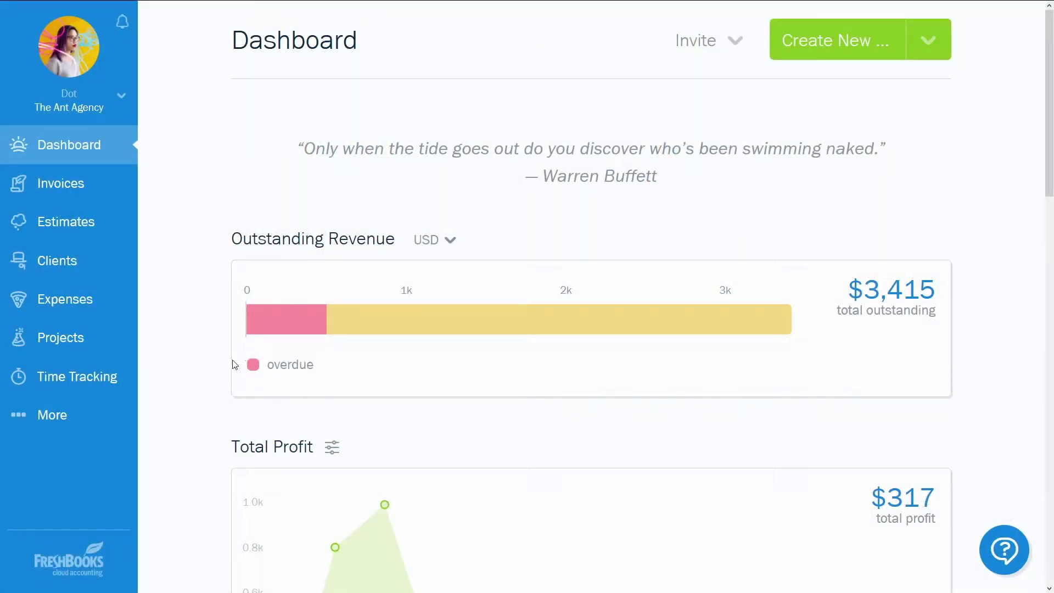
# Start a new blank estimate from the Create New menu on the Estimates page.
pyautogui.click(99, 229)
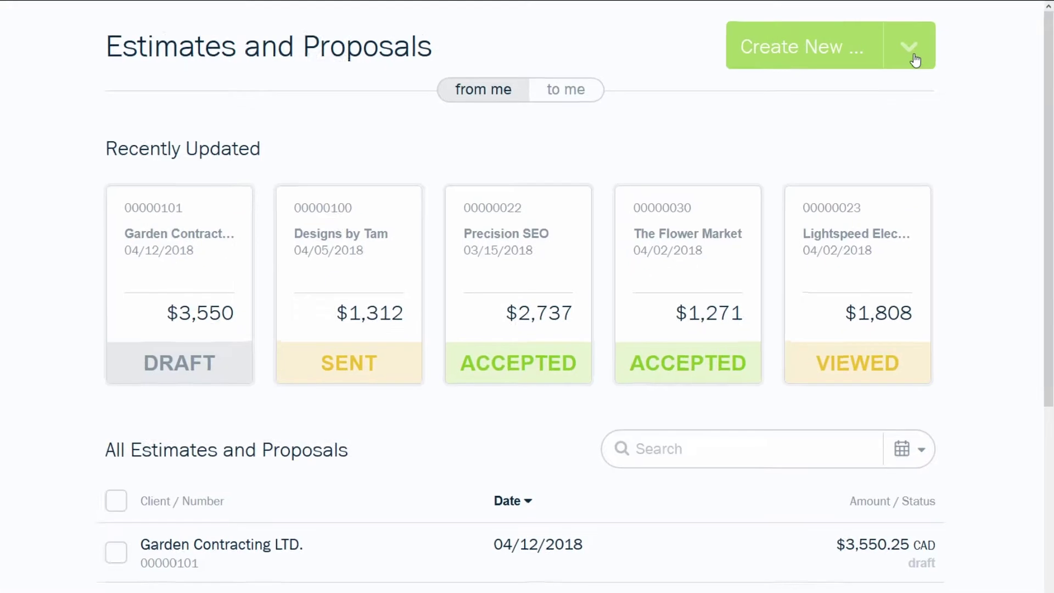
pyautogui.click(927, 43)
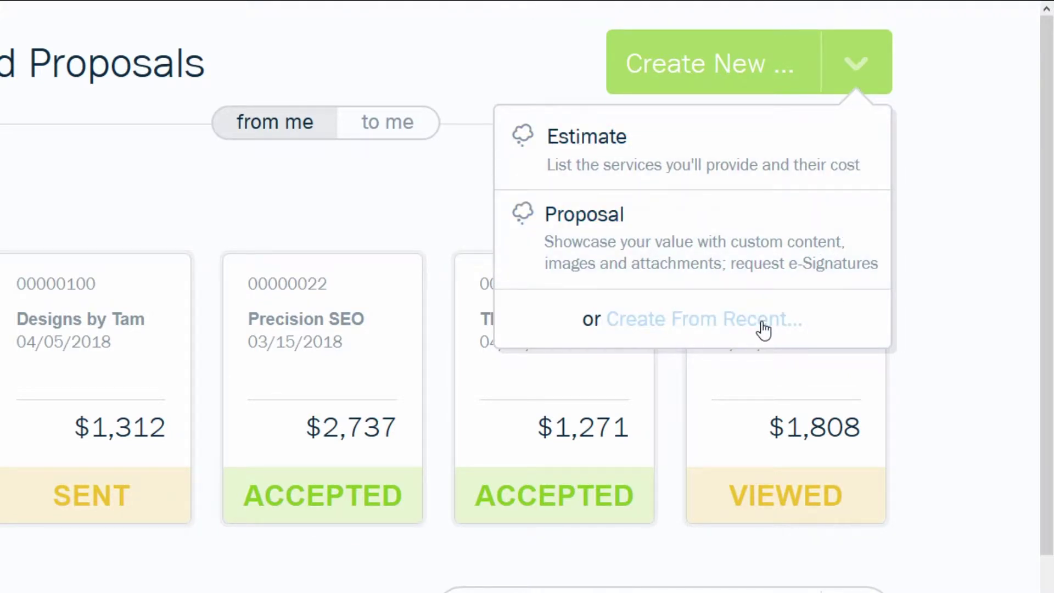
pyautogui.click(743, 172)
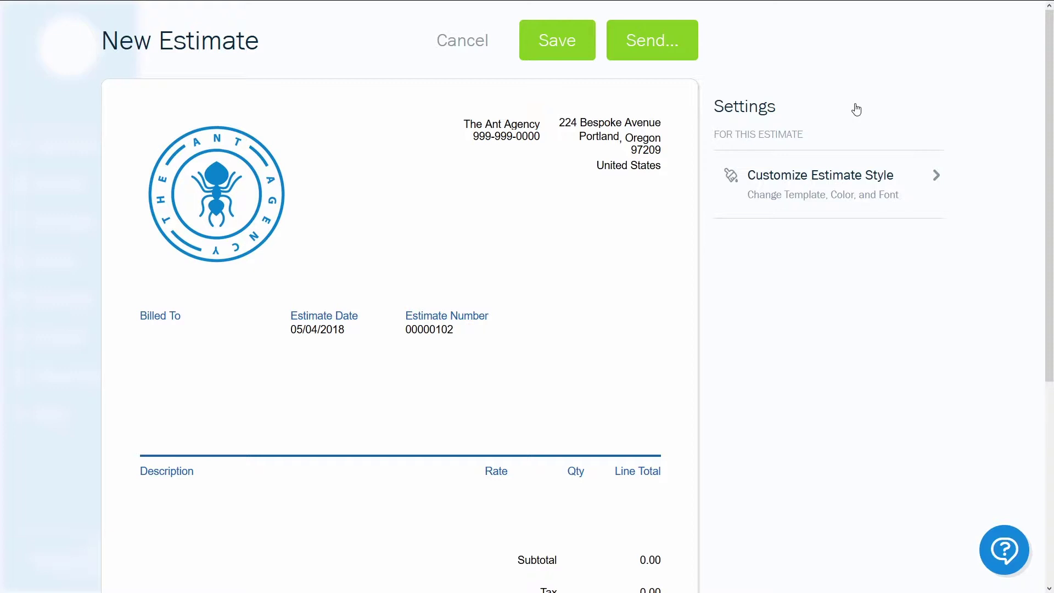
# Switch the estimate to the Modern template and add The Ant Agency's logo banner image.
pyautogui.click(852, 172)
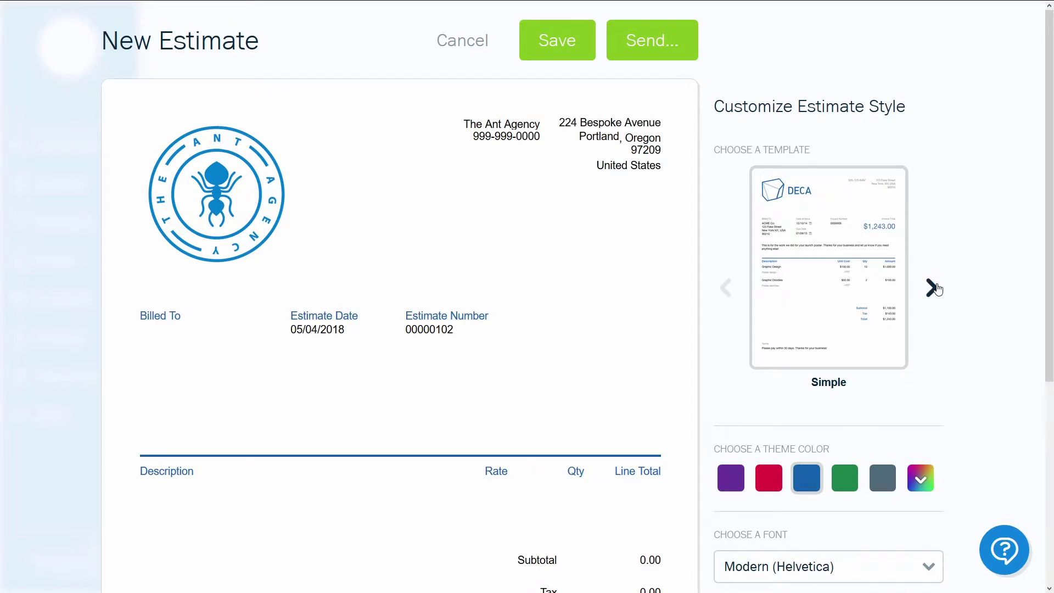
pyautogui.click(932, 287)
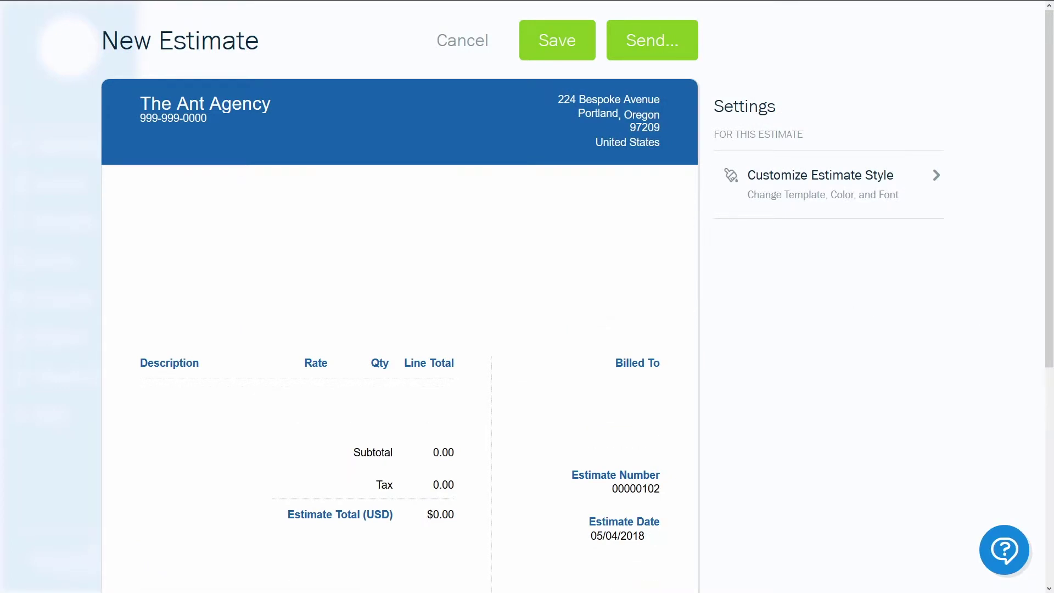
pyautogui.moveTo(824, 234); pyautogui.dragTo(511, 244)
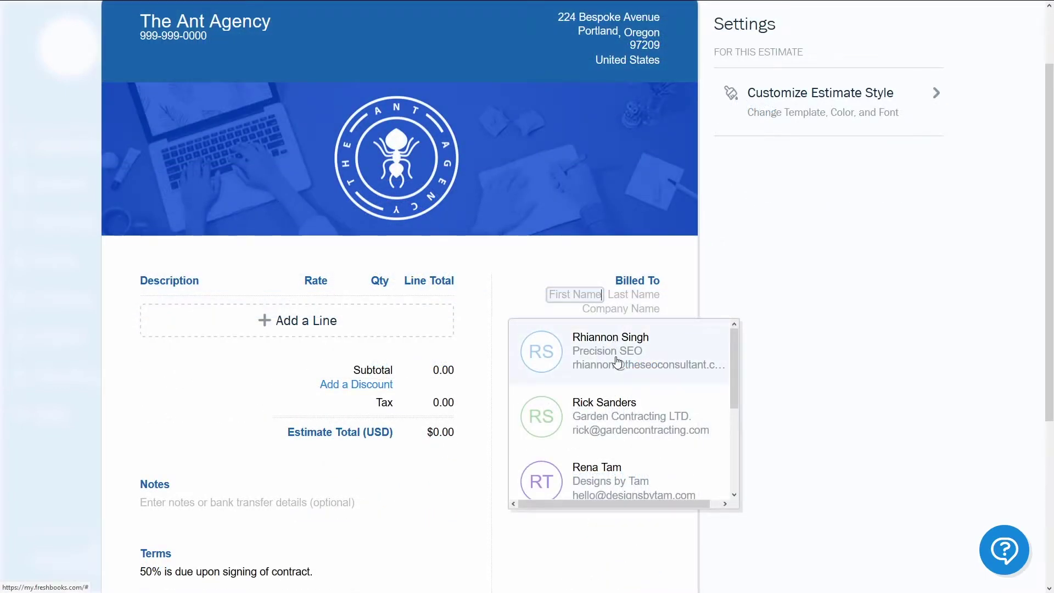
# Bill the estimate to Designs by Tam and renumber it 00000150, dated 04/27/2018.
pyautogui.scroll(-1, 617, 362)
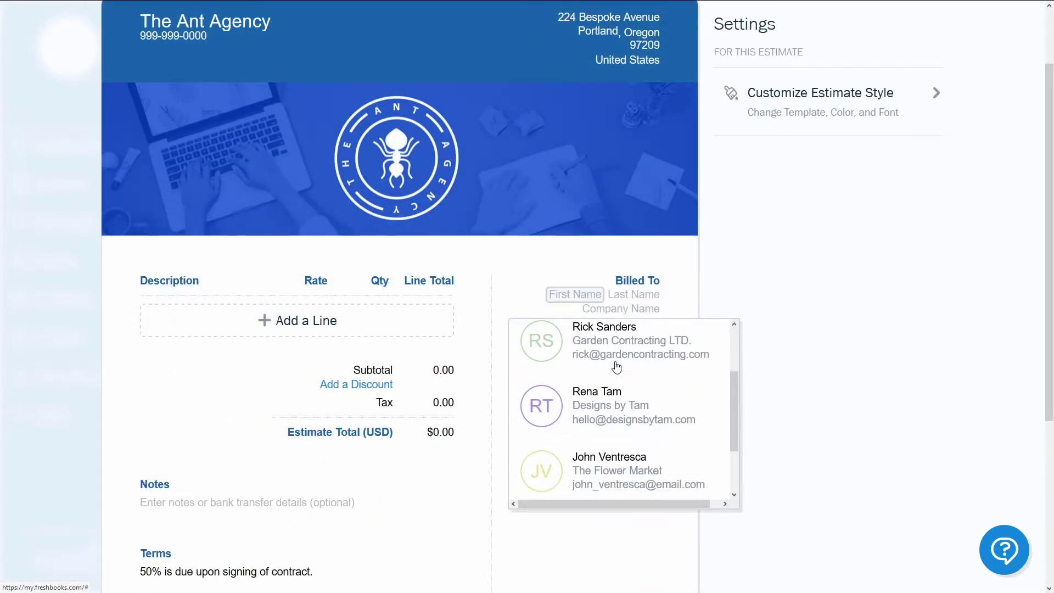
pyautogui.click(610, 397)
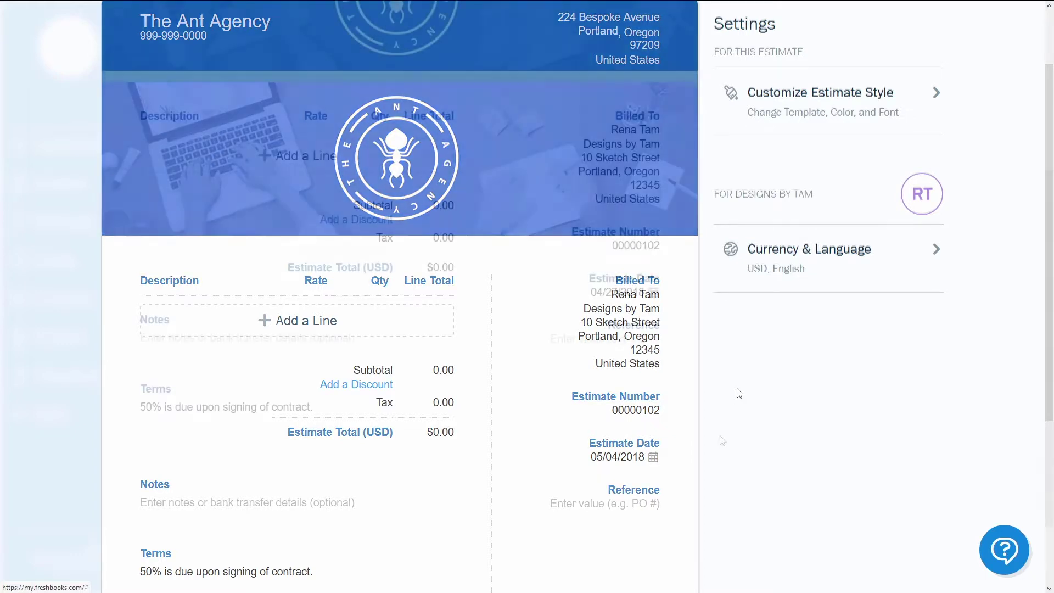
pyautogui.scroll(2, 722, 439)
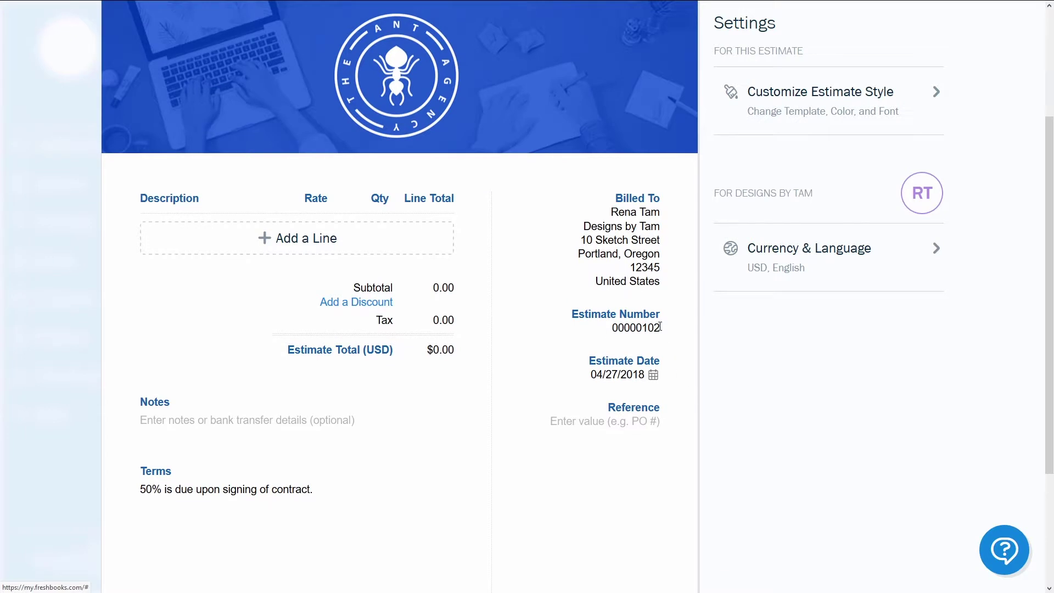
pyautogui.moveTo(659, 327); pyautogui.dragTo(644, 326)
pyautogui.write('150')
pyautogui.press('Tab')
pyautogui.press('Escape')
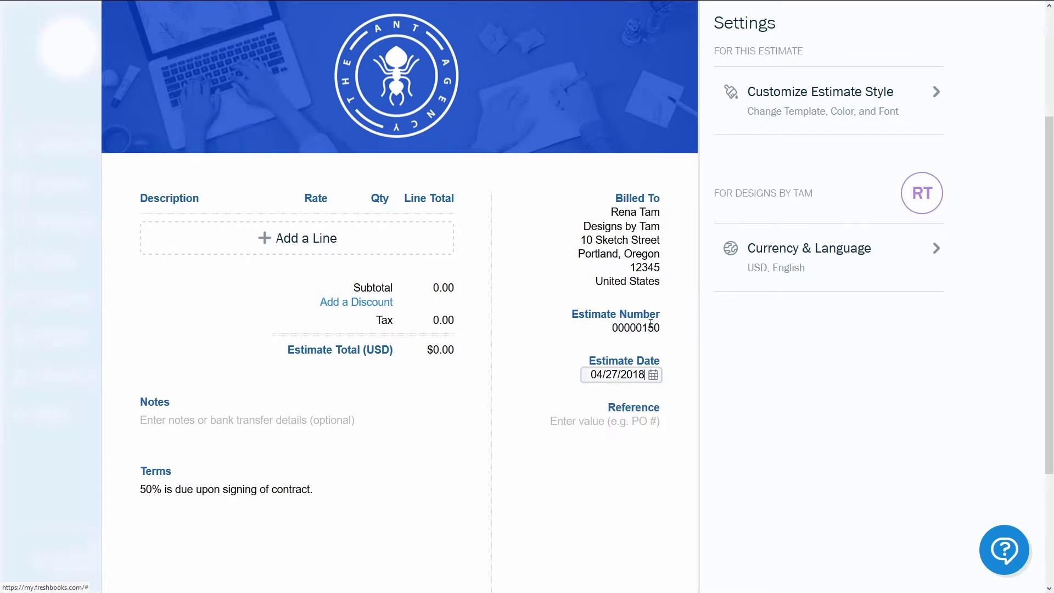
pyautogui.click(742, 357)
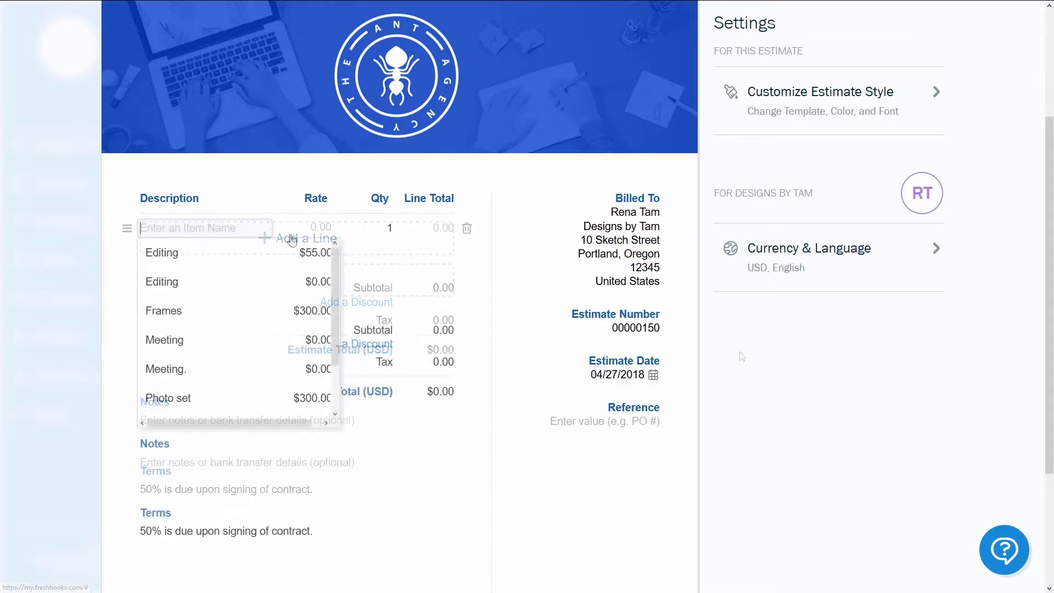
# Add Frames and Editing as line items on the estimate.
pyautogui.click(230, 310)
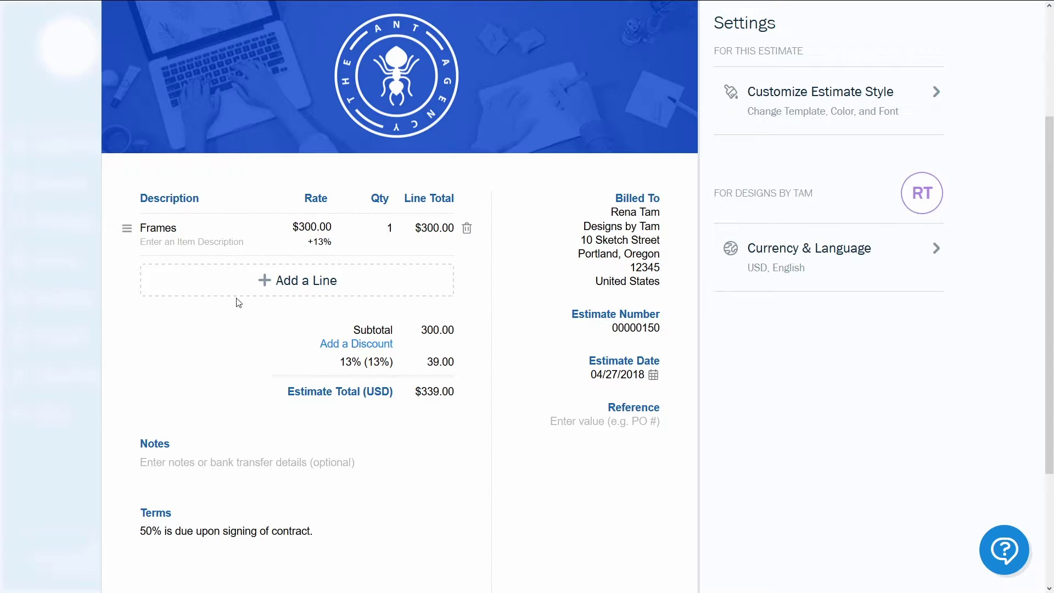
pyautogui.click(269, 284)
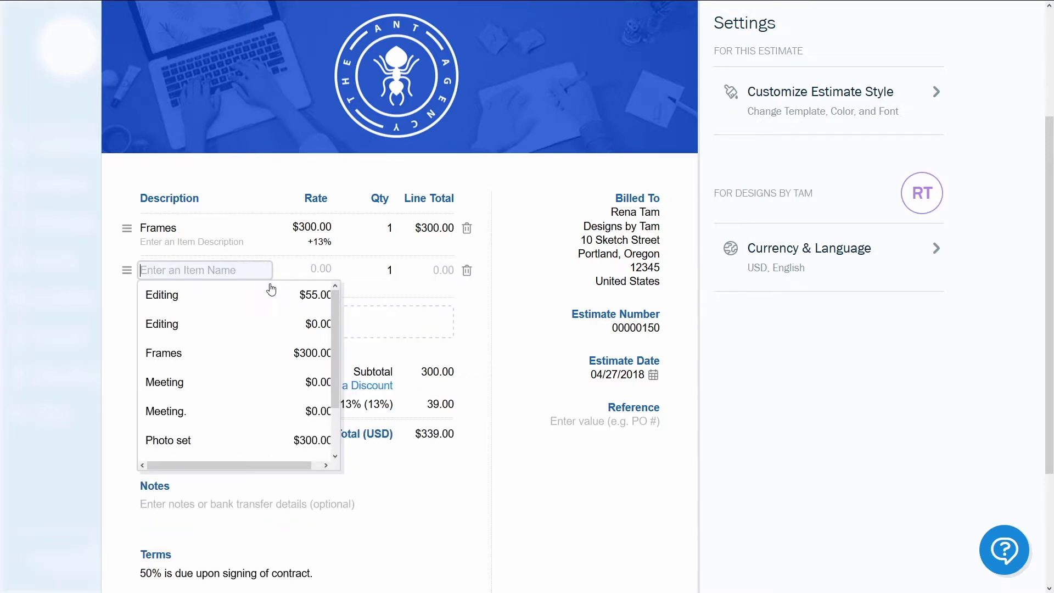
pyautogui.click(268, 299)
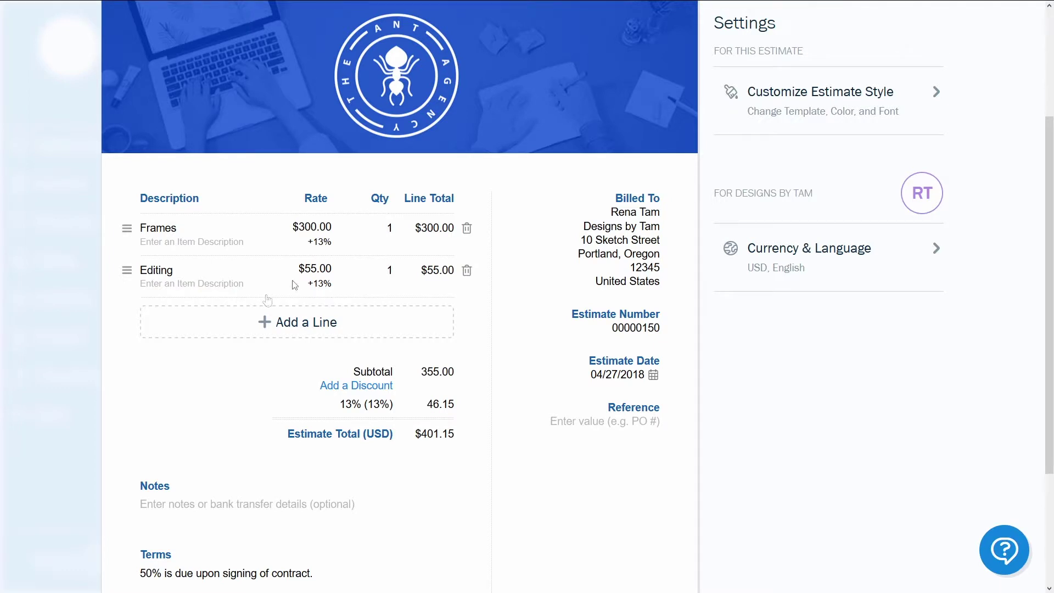
# Give the Editing line a $60 rate and a quantity of 10.
pyautogui.click(308, 268)
pyautogui.moveTo(337, 268); pyautogui.dragTo(294, 264)
pyautogui.write('60')
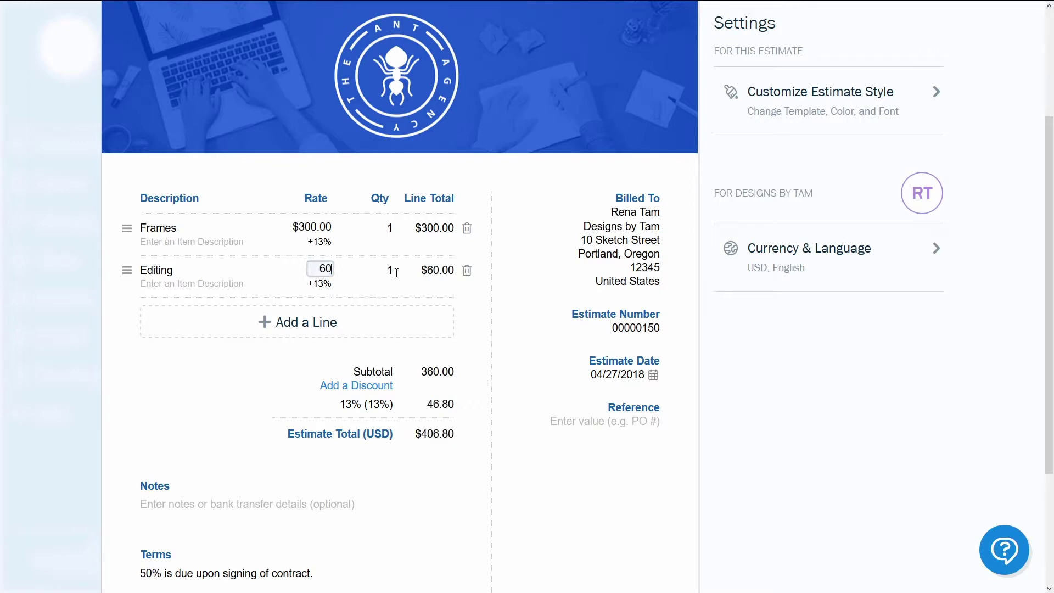
pyautogui.click(393, 272)
pyautogui.click(385, 268)
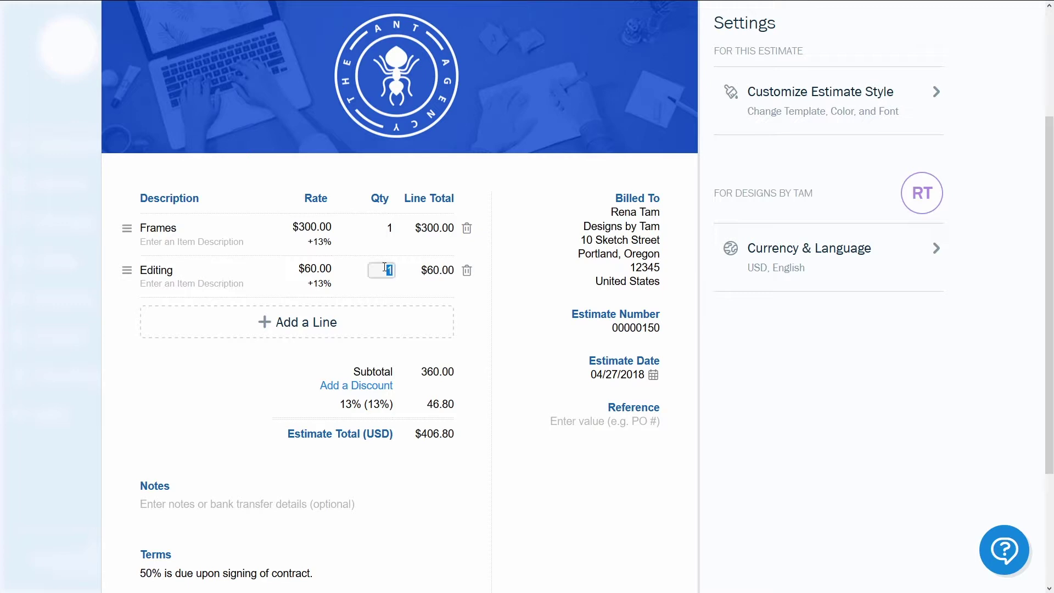
pyautogui.write('10')
pyautogui.click(420, 294)
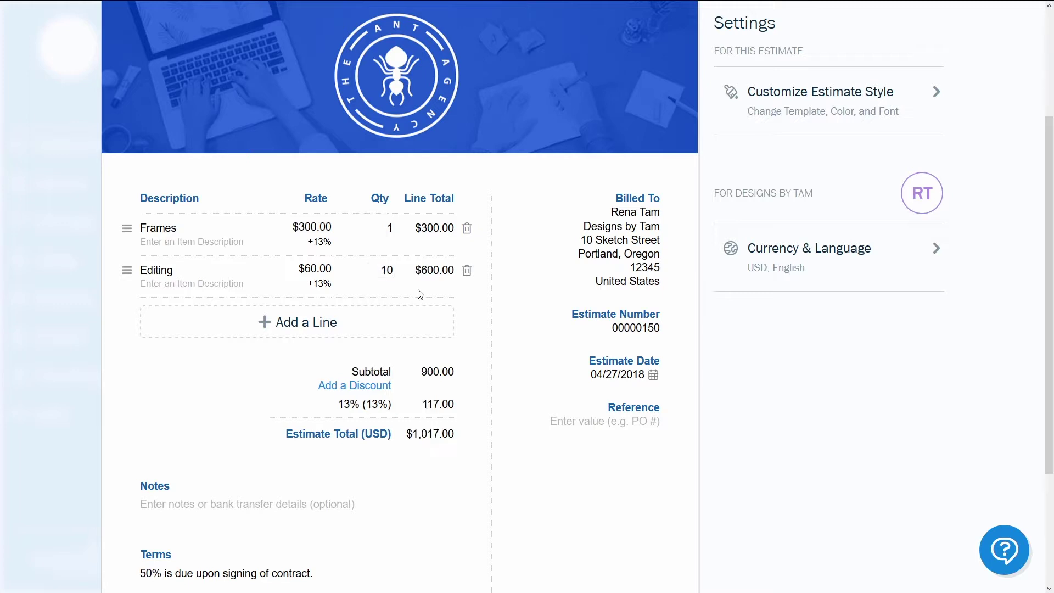
# Set the Frames rate to $350 and list Editing above Frames.
pyautogui.click(331, 232)
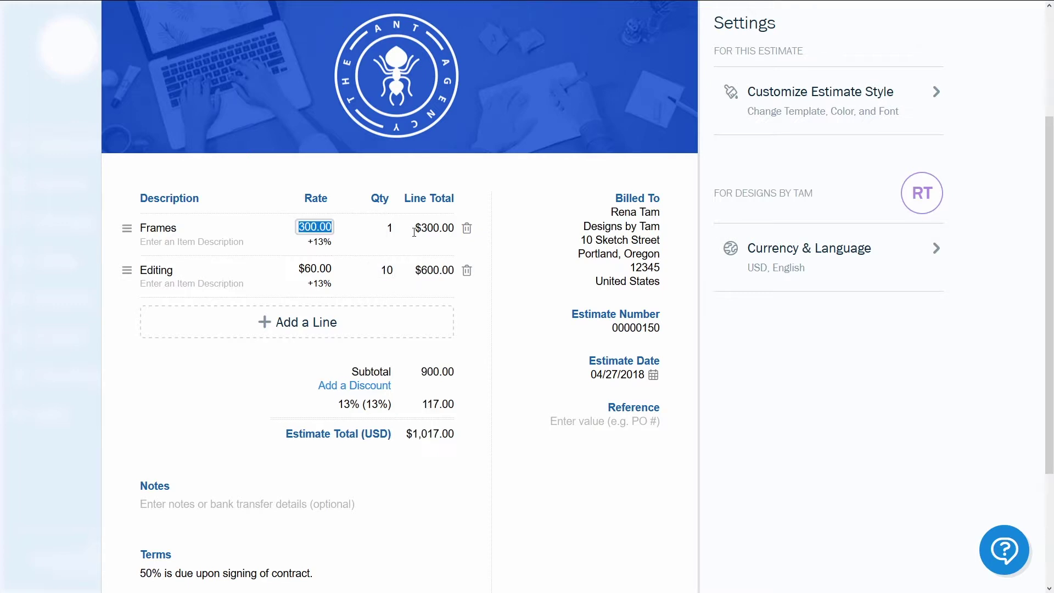
pyautogui.write('350')
pyautogui.click(337, 242)
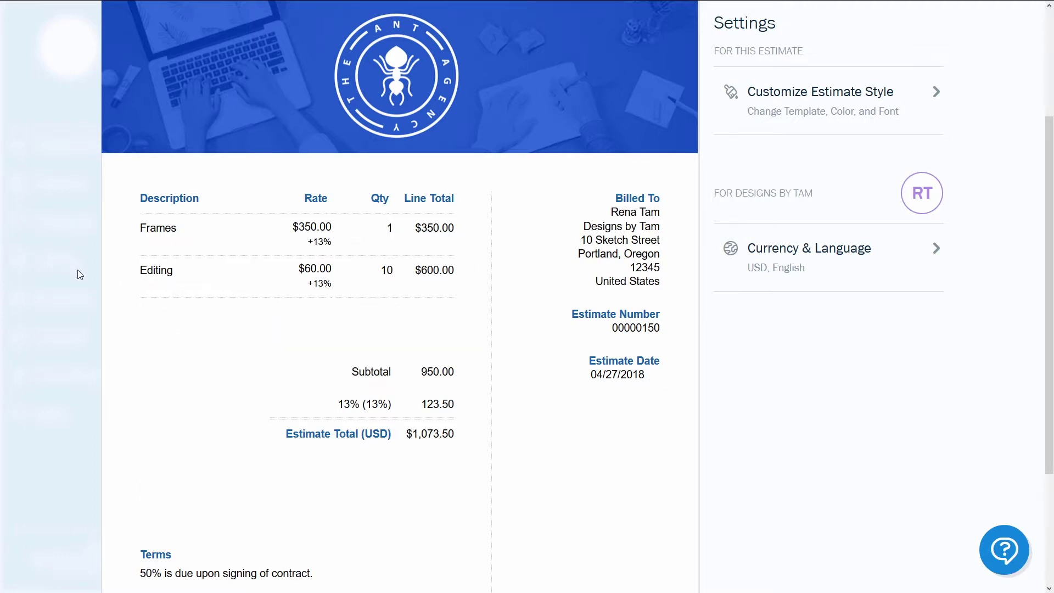
pyautogui.moveTo(128, 270); pyautogui.dragTo(136, 228)
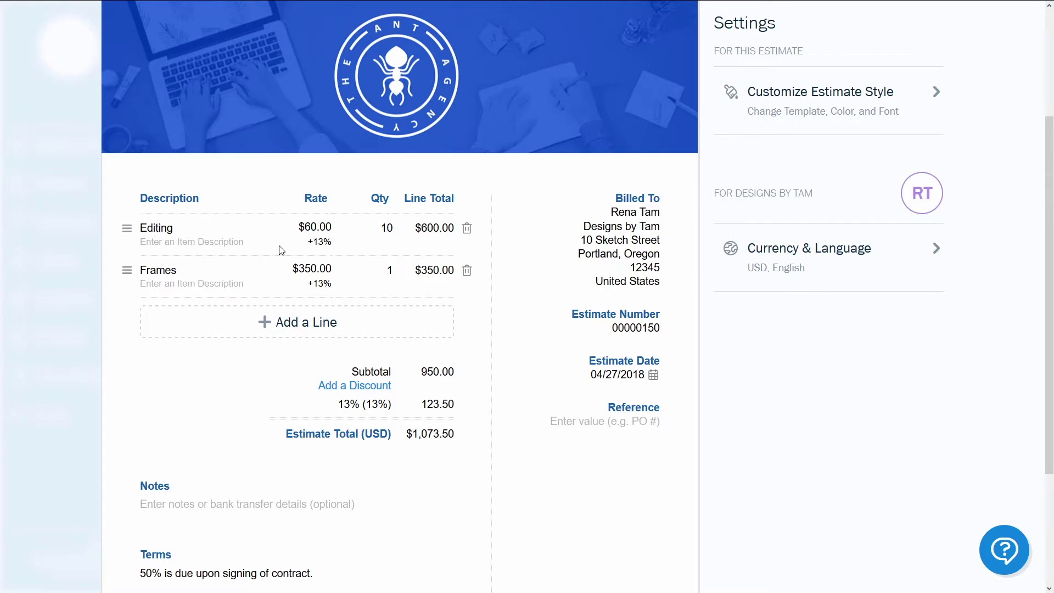
# Check the Editing line's tax settings, then apply a 5% discount (−$47.50) to the estimate.
pyautogui.click(320, 243)
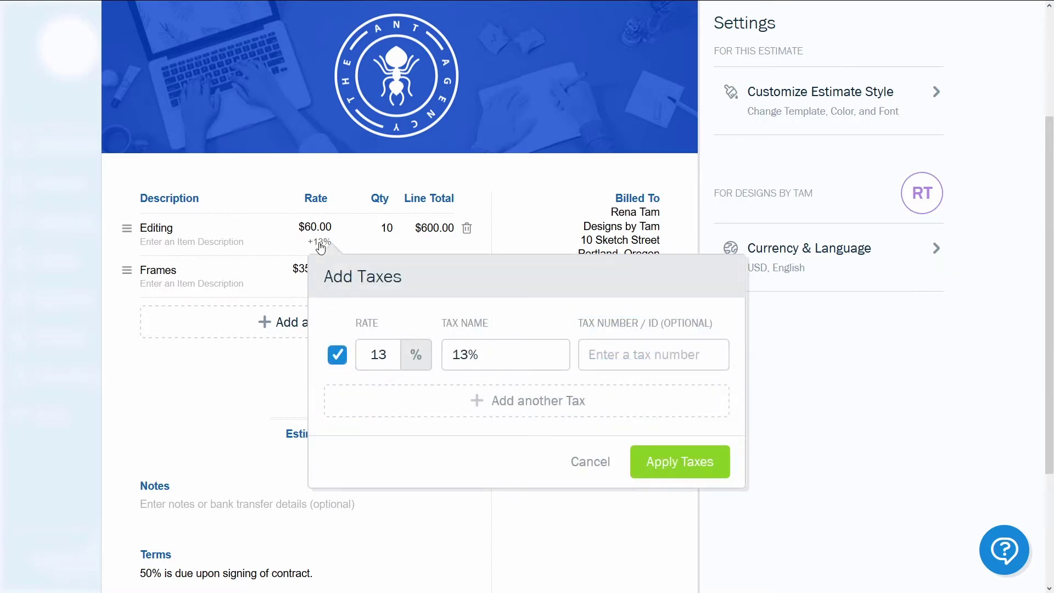
pyautogui.click(596, 465)
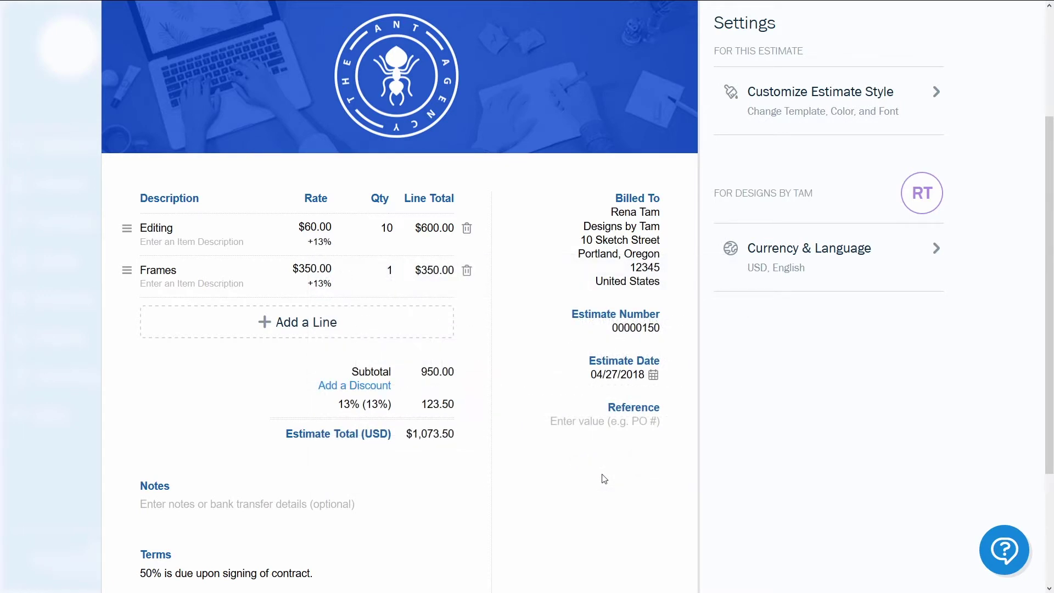
pyautogui.click(346, 387)
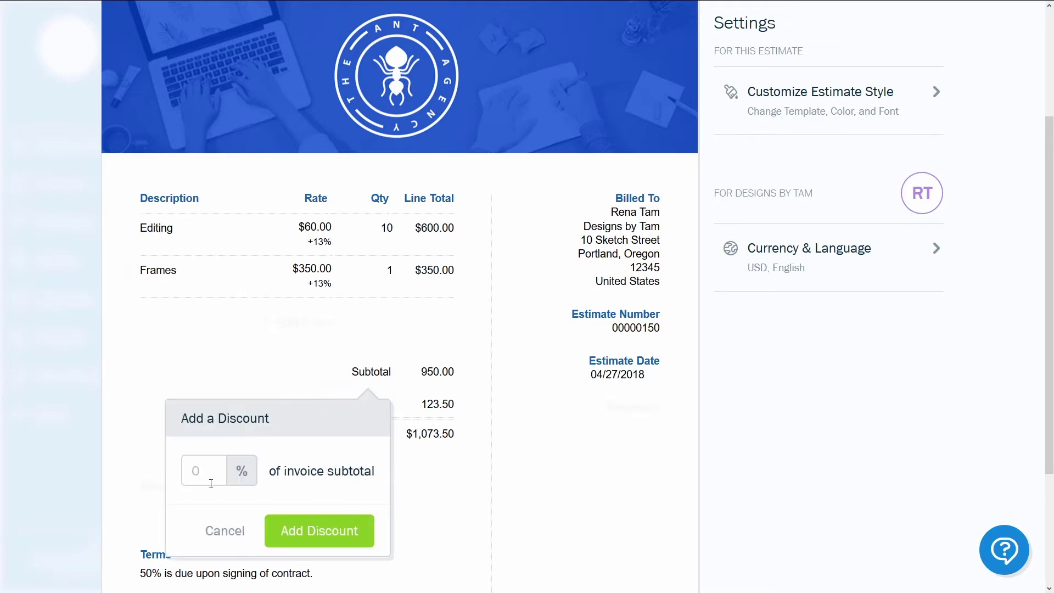
pyautogui.write('5')
pyautogui.click(287, 531)
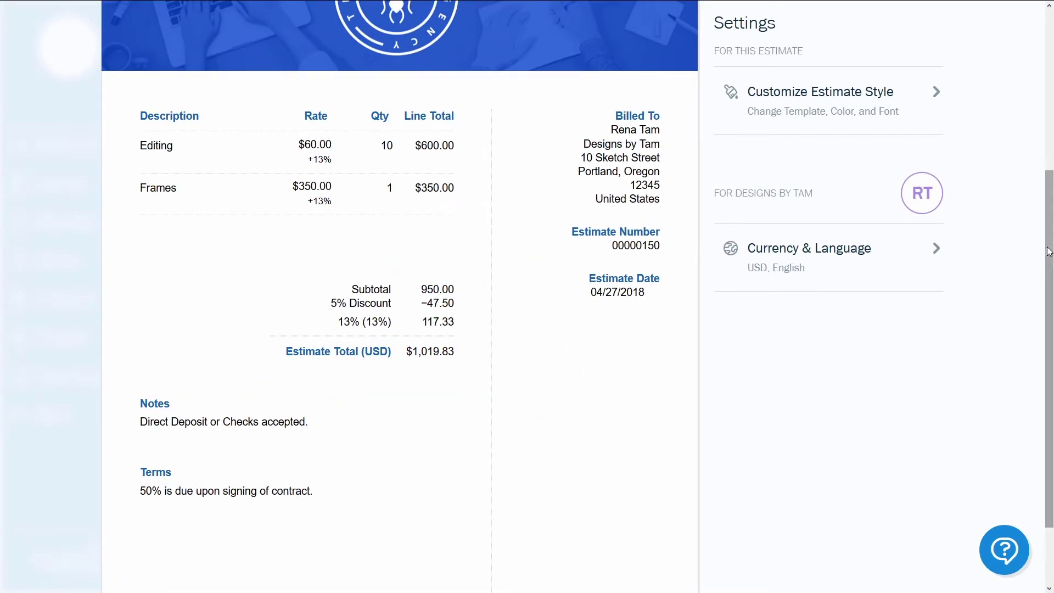
pyautogui.moveTo(1042, 261); pyautogui.dragTo(1027, 67)
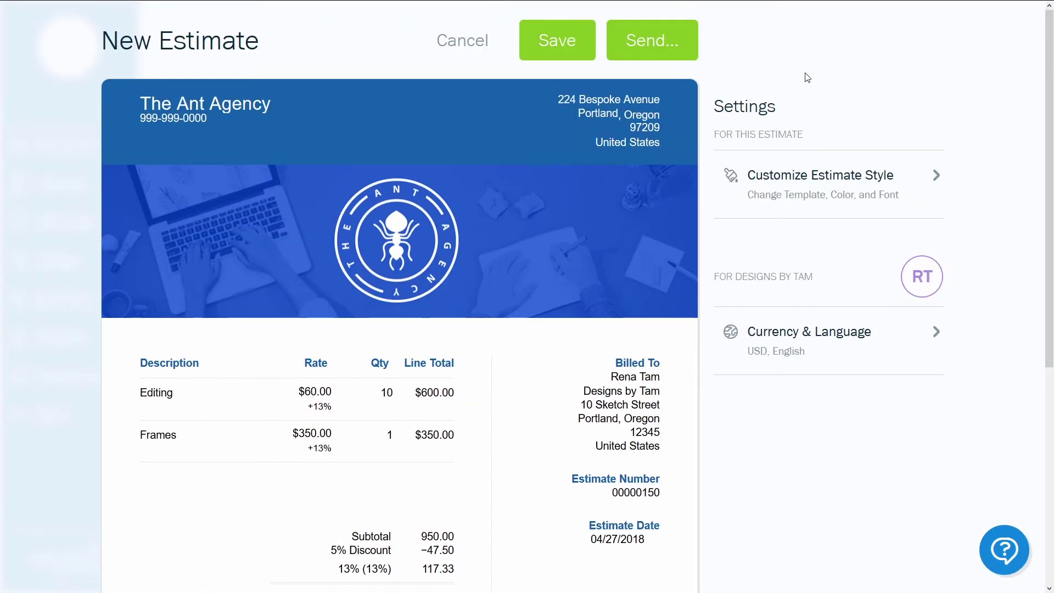
# Go through the Send Estimate email options, then save estimate 00000150 as a $1,019.83 draft.
pyautogui.click(659, 56)
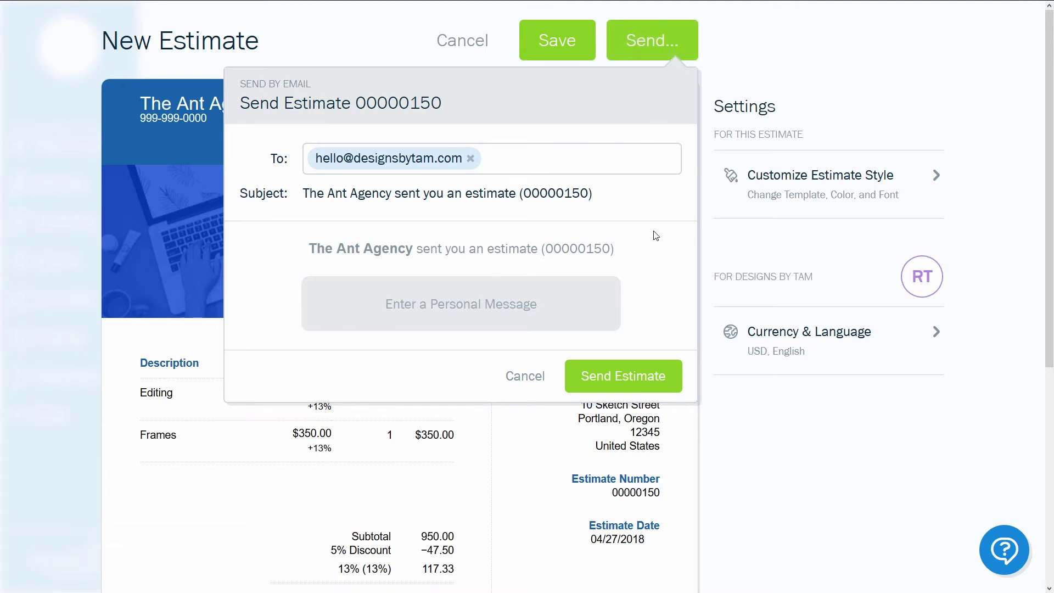
pyautogui.click(635, 375)
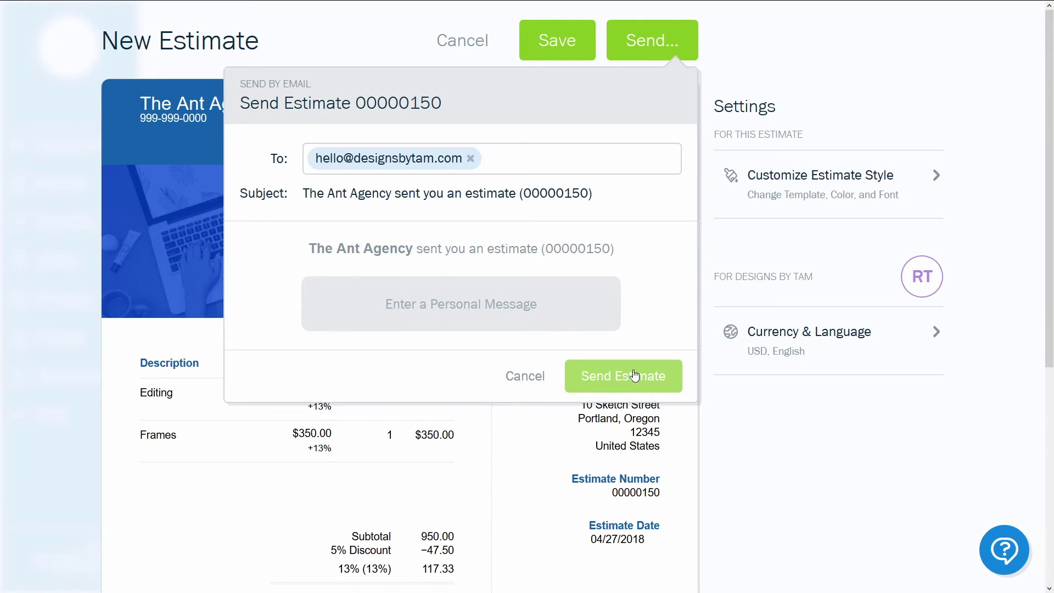
pyautogui.click(574, 47)
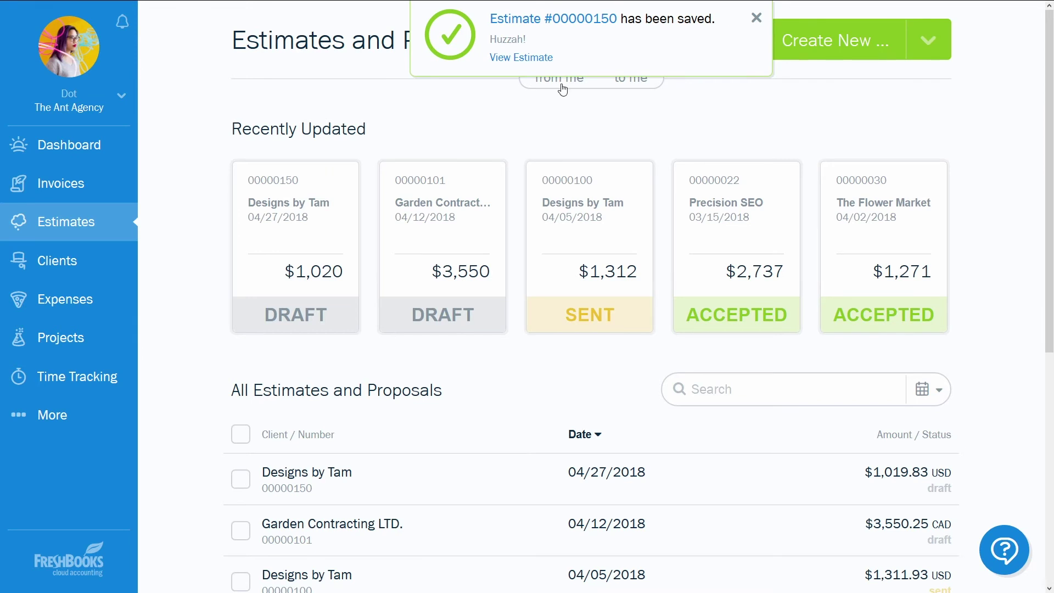
# Open Designs by Tam's estimate 00000150 from the list and switch it to Edit mode.
pyautogui.click(323, 481)
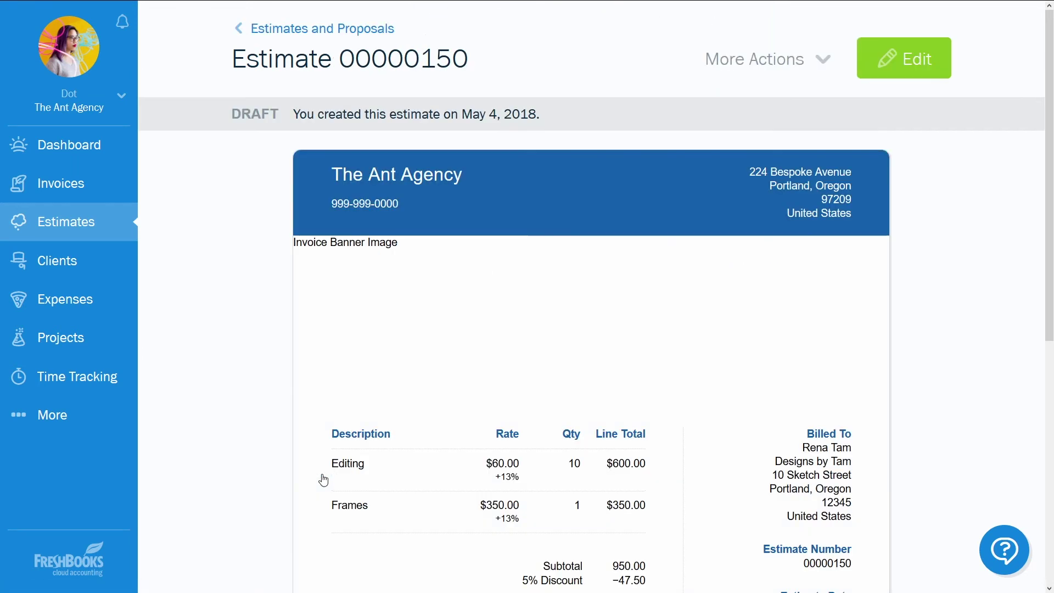
pyautogui.click(925, 64)
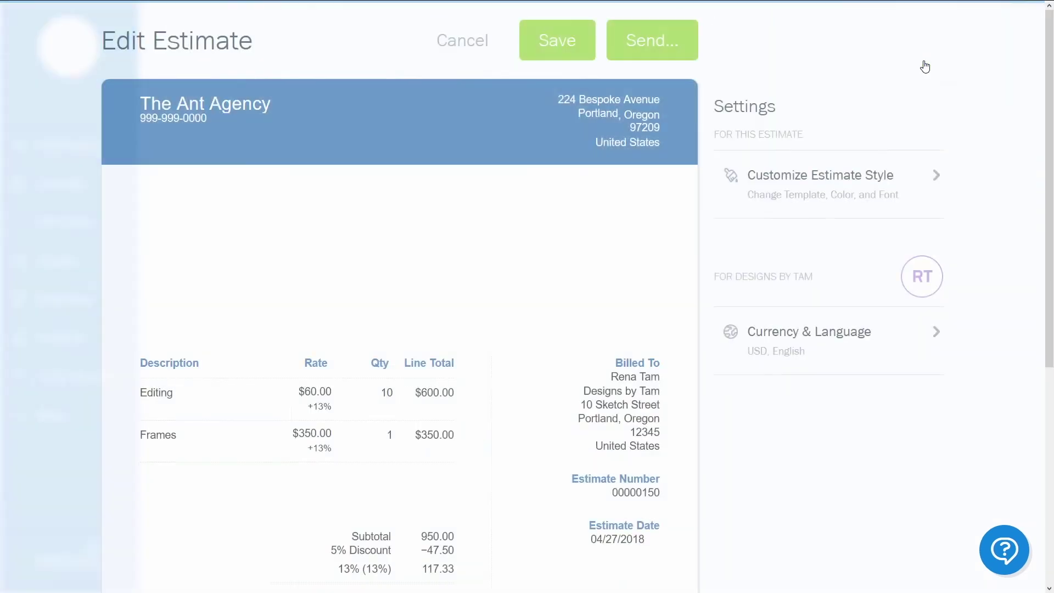